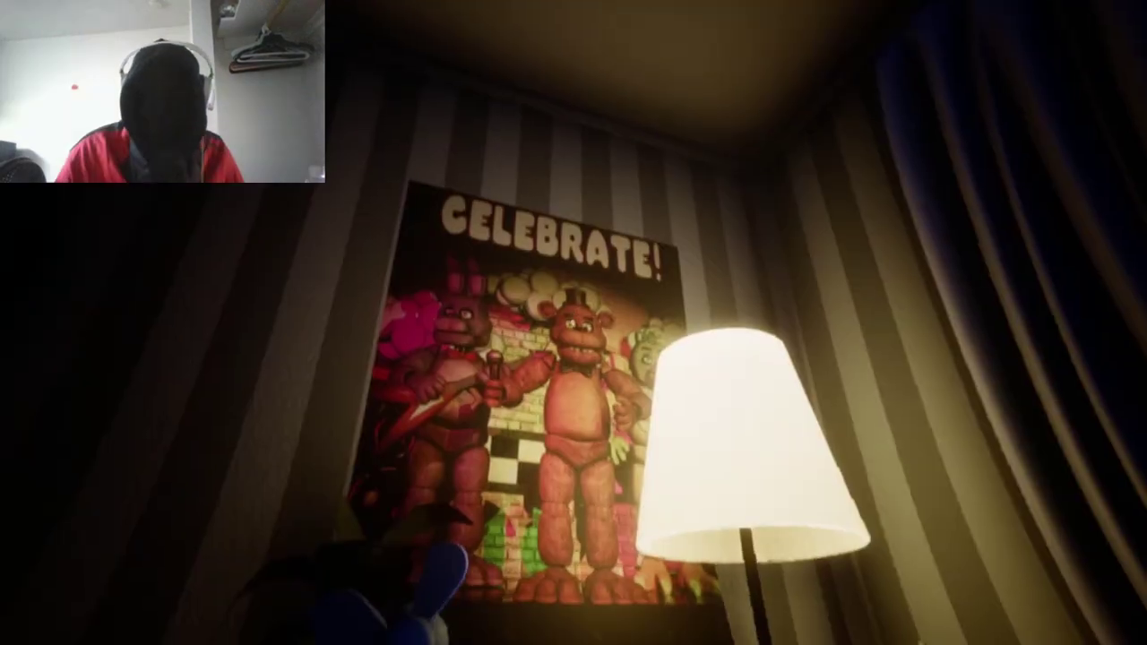
key(x)
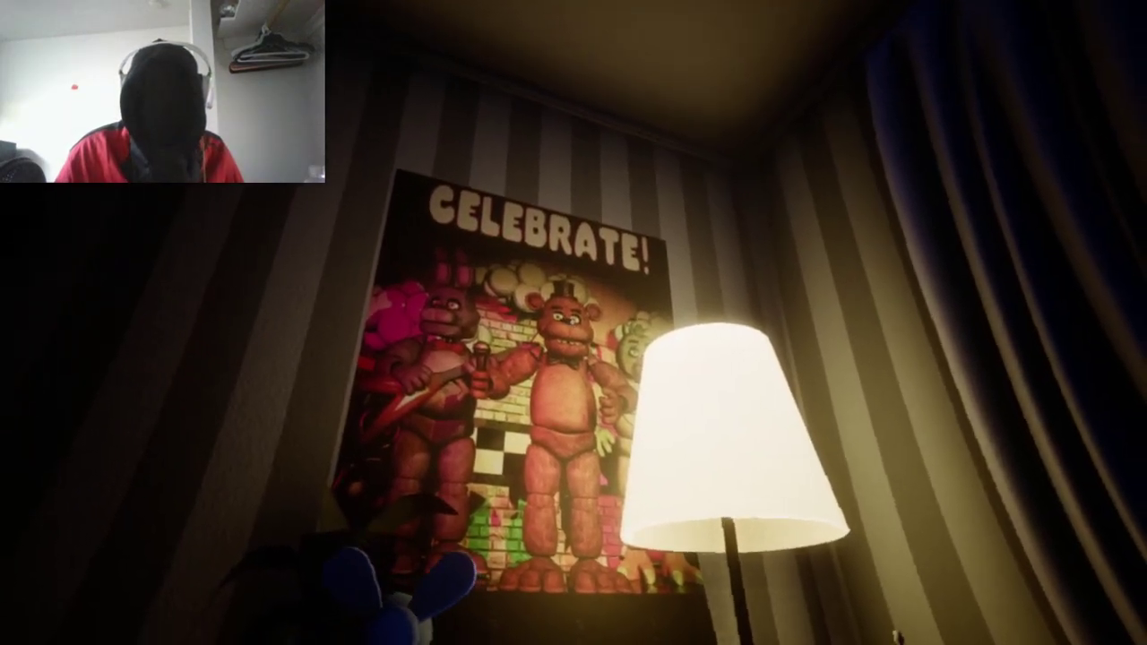